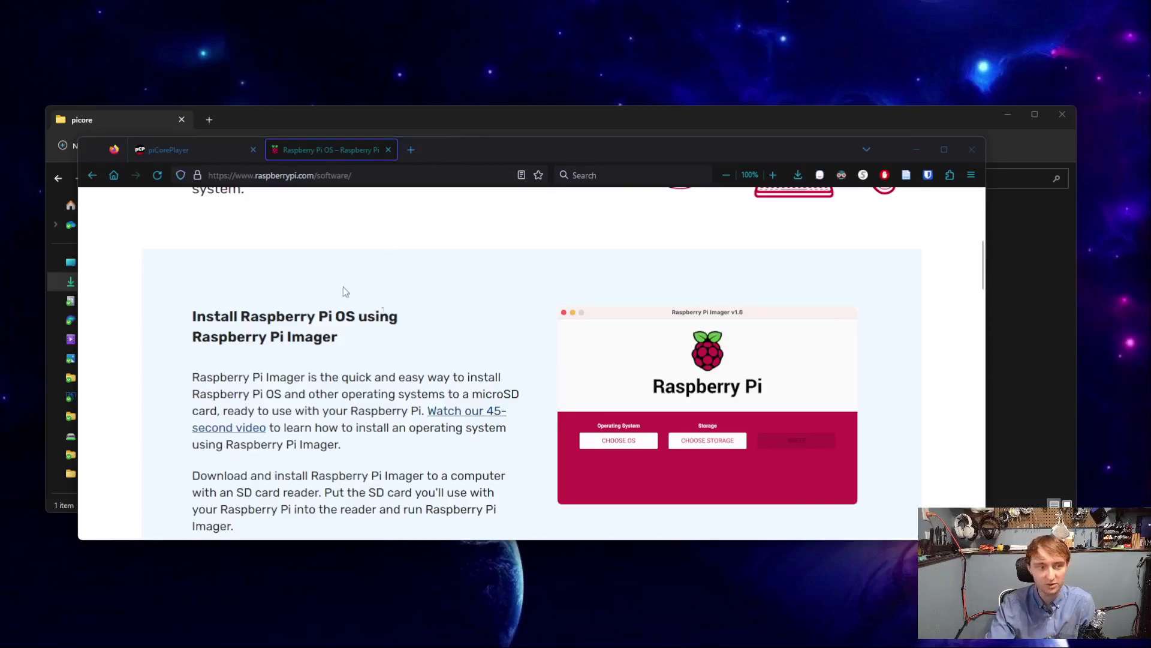
- Download the 32-bit kernel version of piCorePlayer 8.2.0 from the piCorePlayer website, comparing the 32-bit and 64-bit notes
click(181, 151)
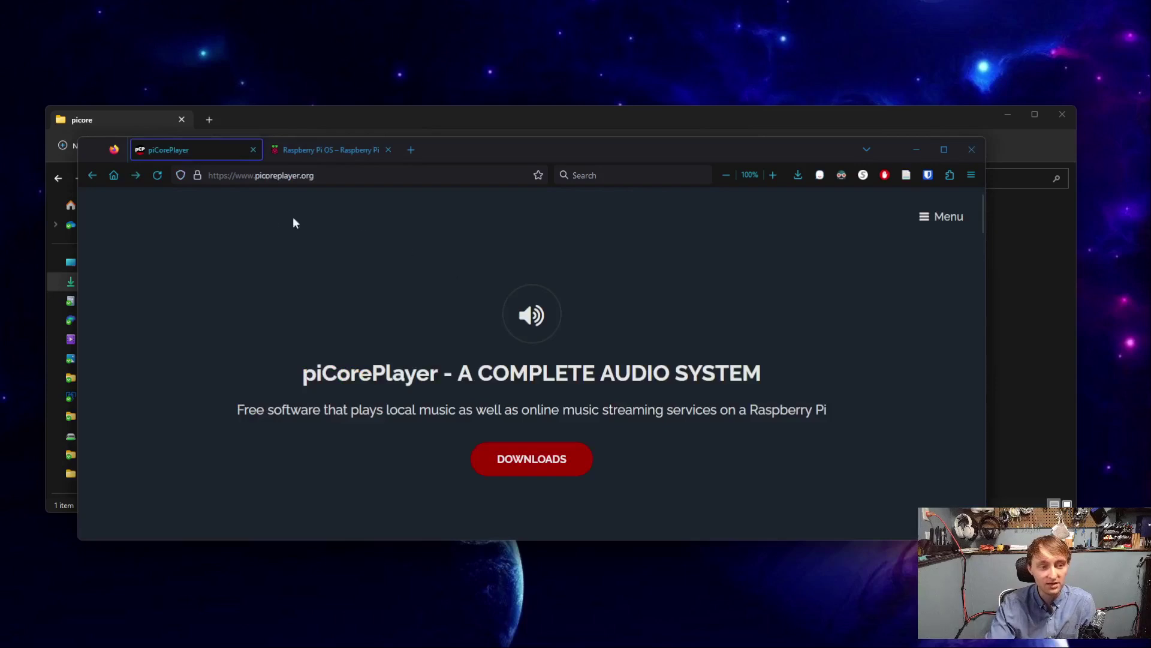
click(533, 459)
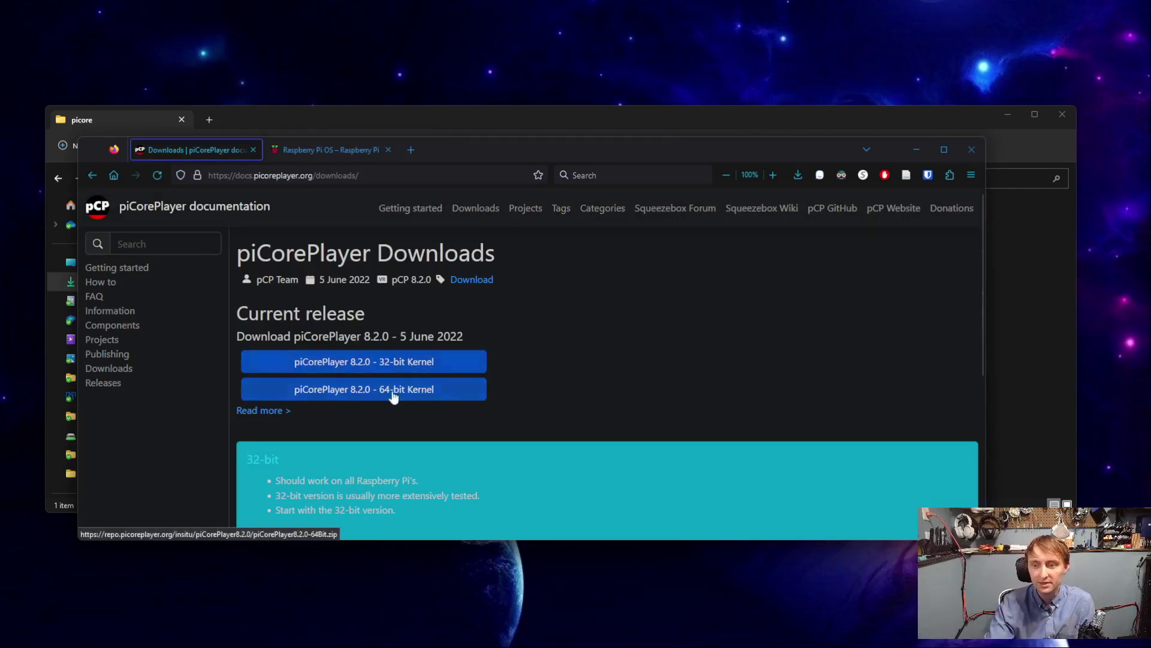
scroll(594, 361, down, 4)
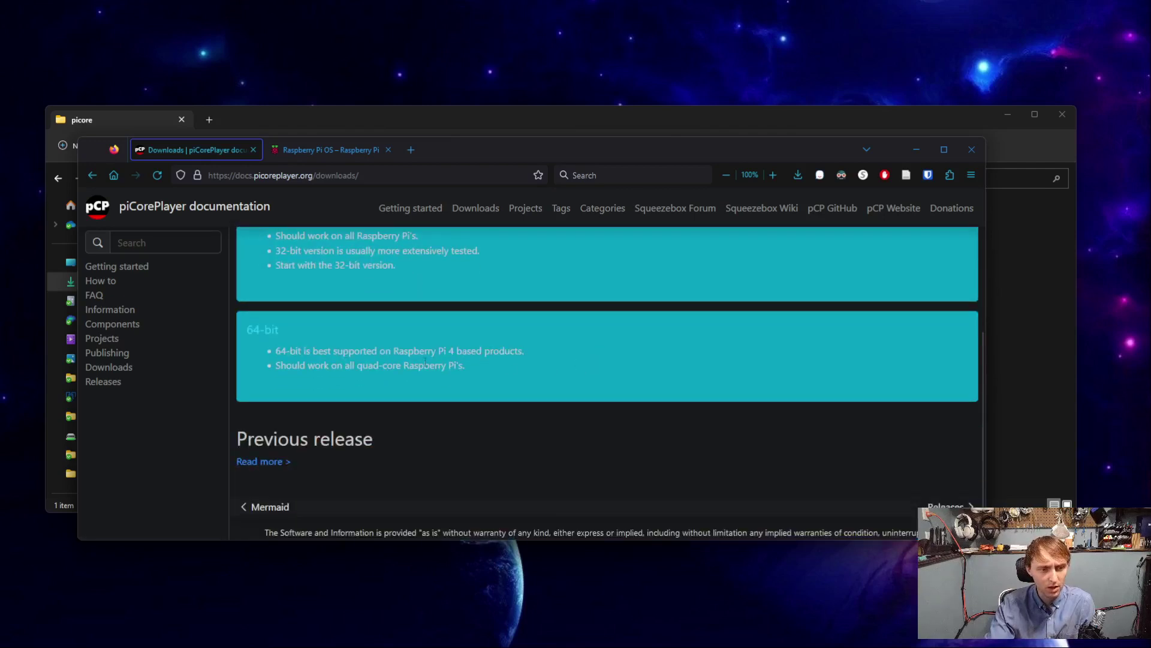
drag(395, 350, 520, 351)
click(596, 377)
scroll(602, 386, up, 3)
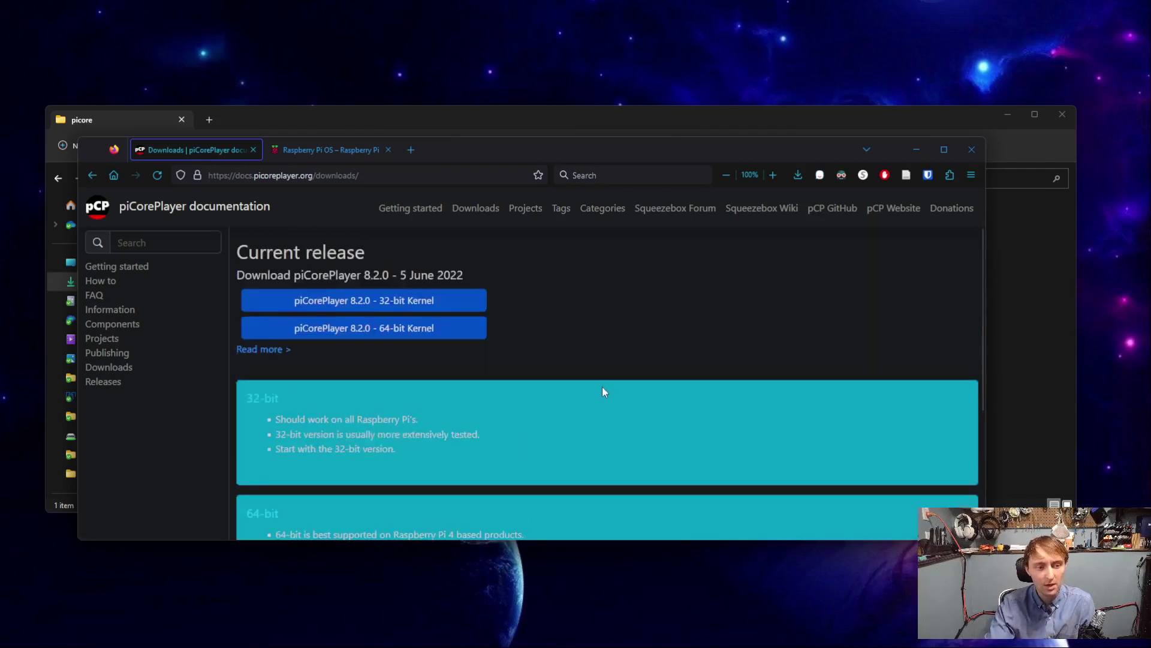
scroll(603, 388, up, 1)
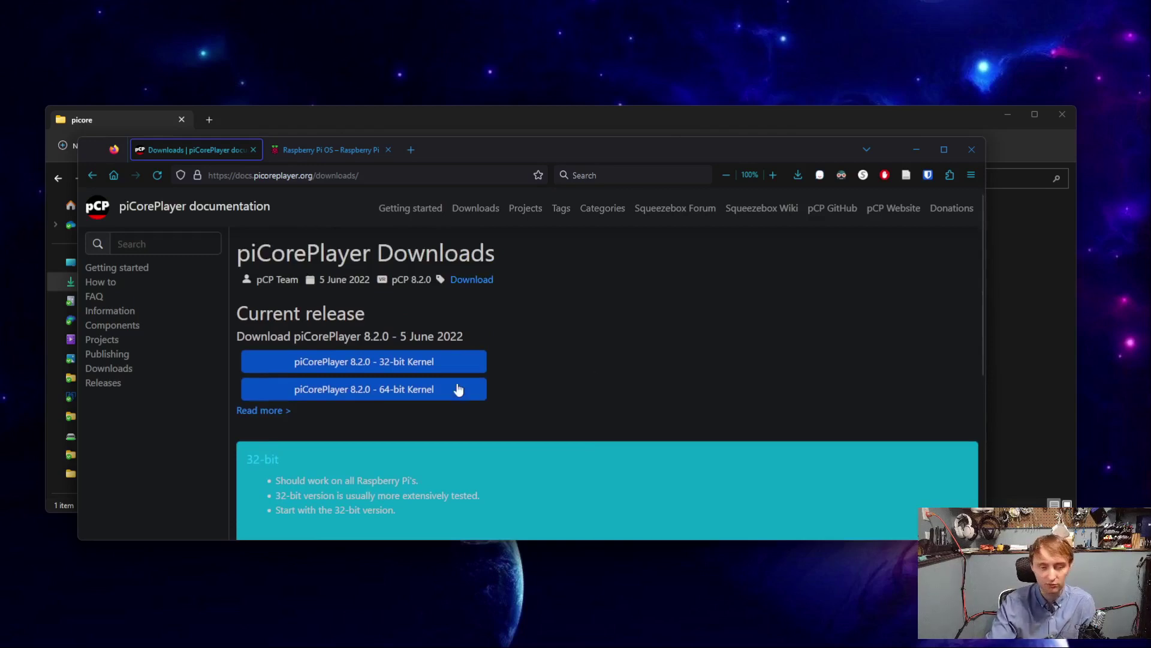
click(384, 362)
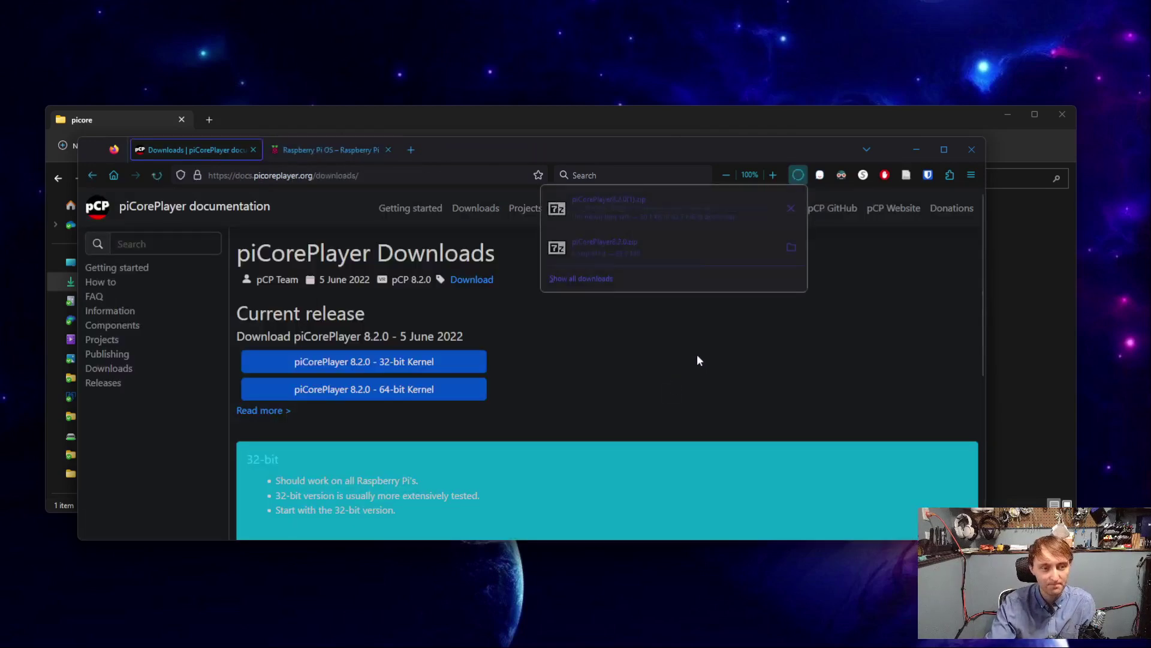
- Open piCorePlayer8.2.0.zip from the picore folder and extract piCorePlayer8.2.0.img into that same folder
click(1039, 289)
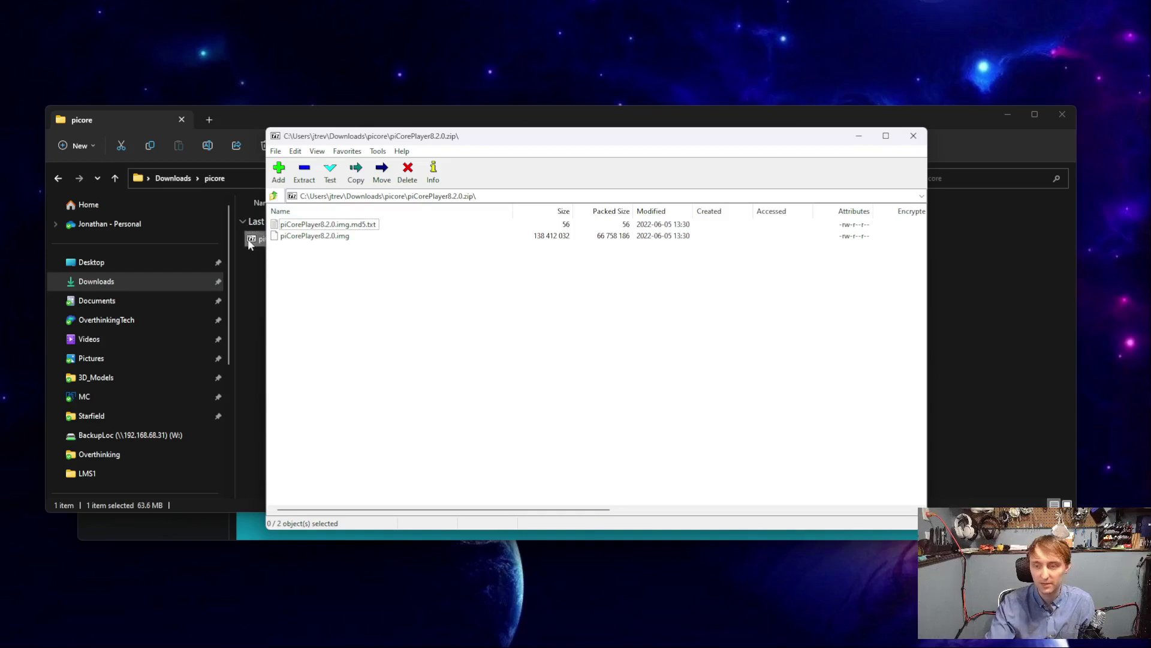
click(302, 239)
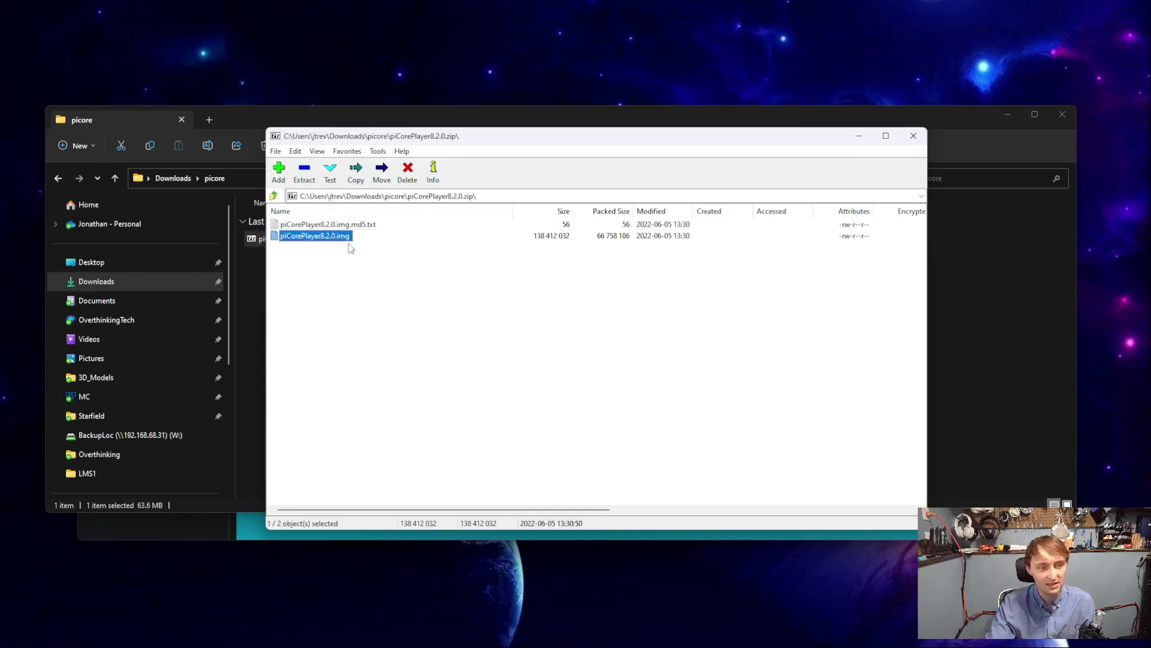
click(307, 181)
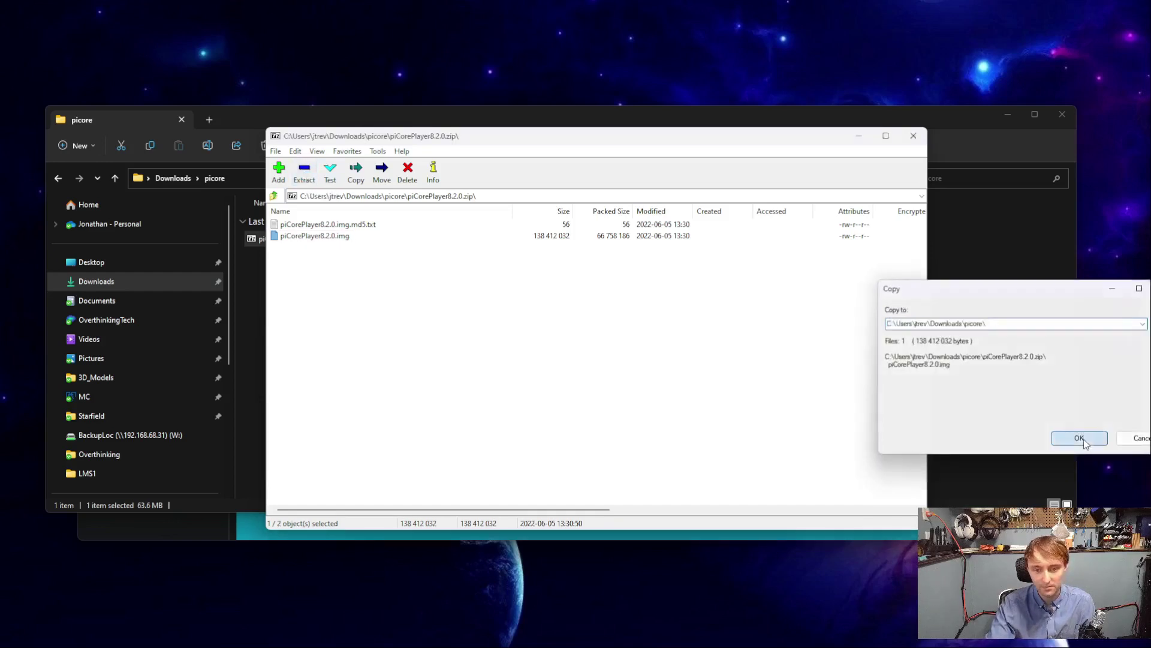
click(1012, 436)
click(932, 349)
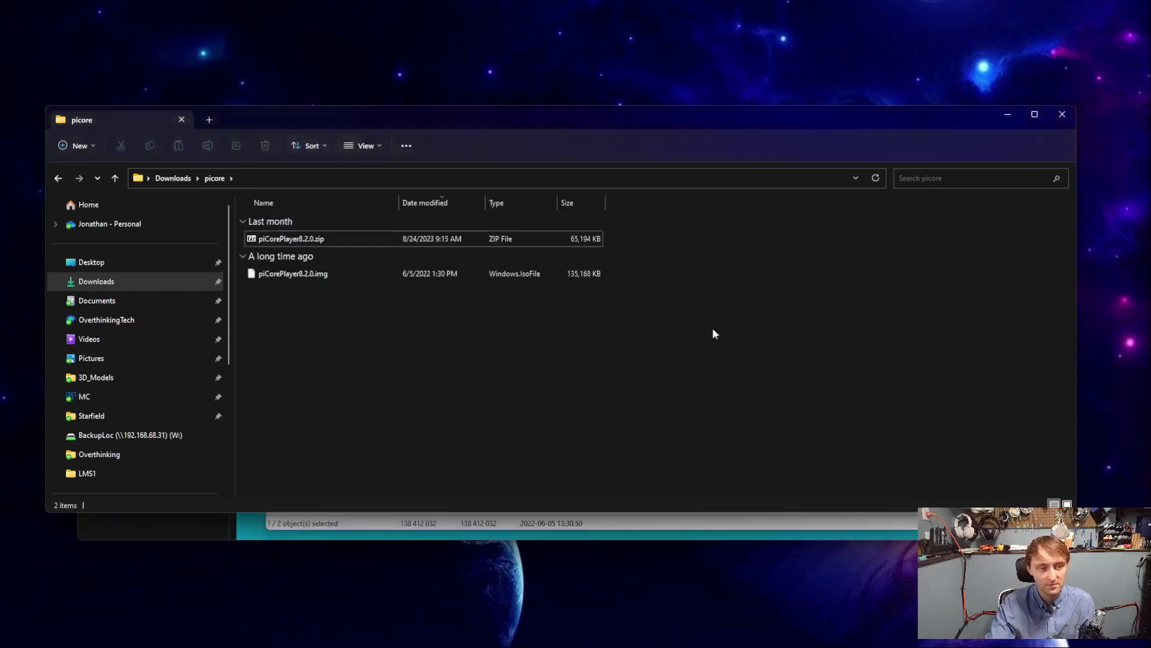
- In Raspberry Pi Imager, choose piCorePlayer8.2.0.img from the picore folder as the custom operating system and the Generic MassStorageClass USB Device as storage
click(319, 273)
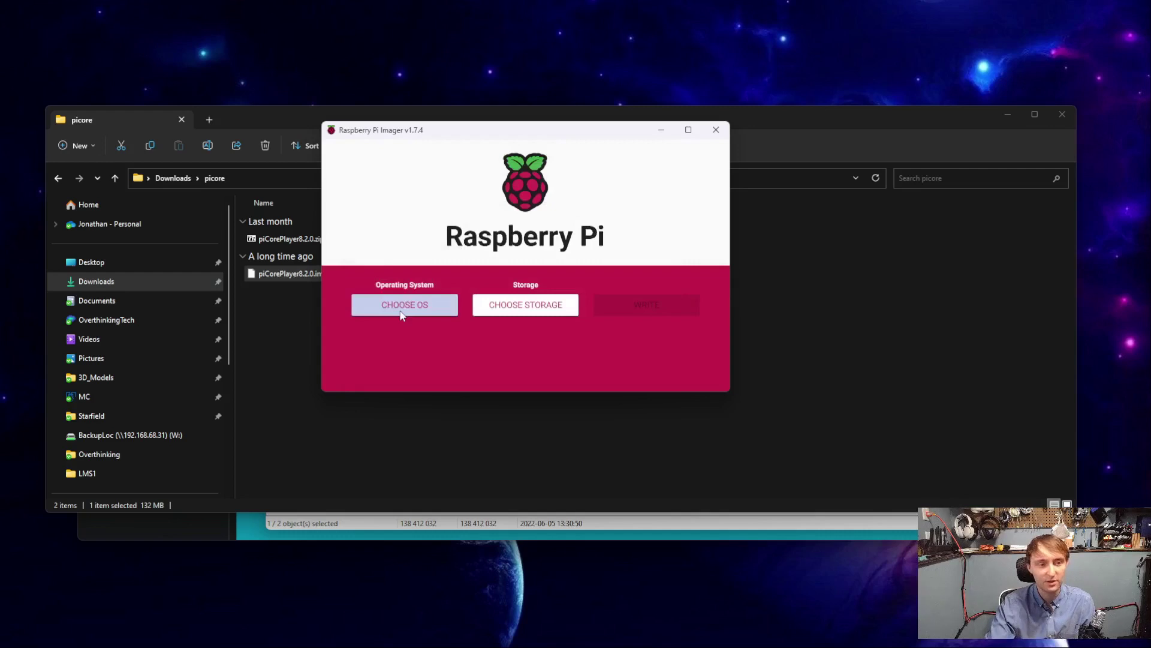
click(404, 311)
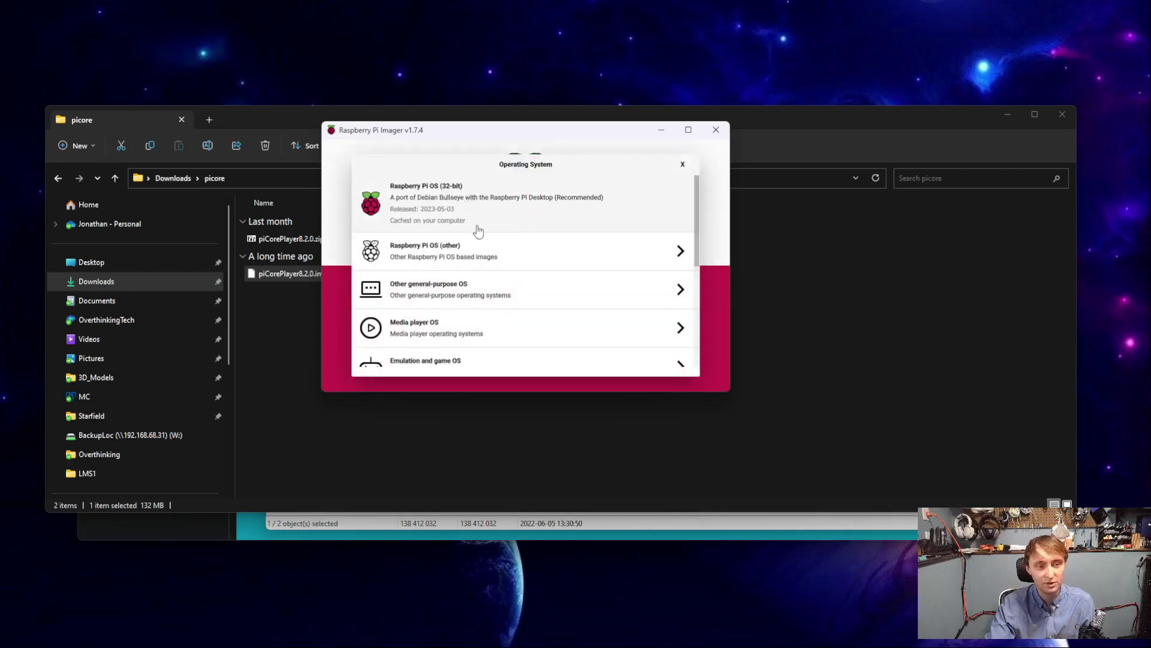
scroll(478, 239, down, 5)
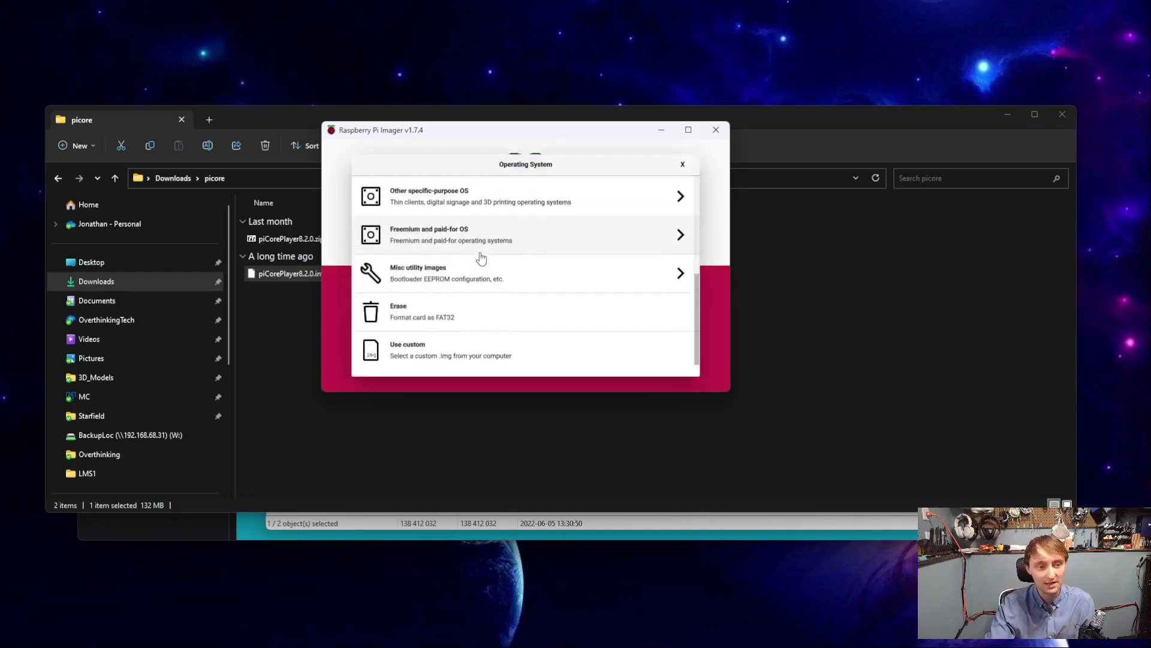
click(466, 354)
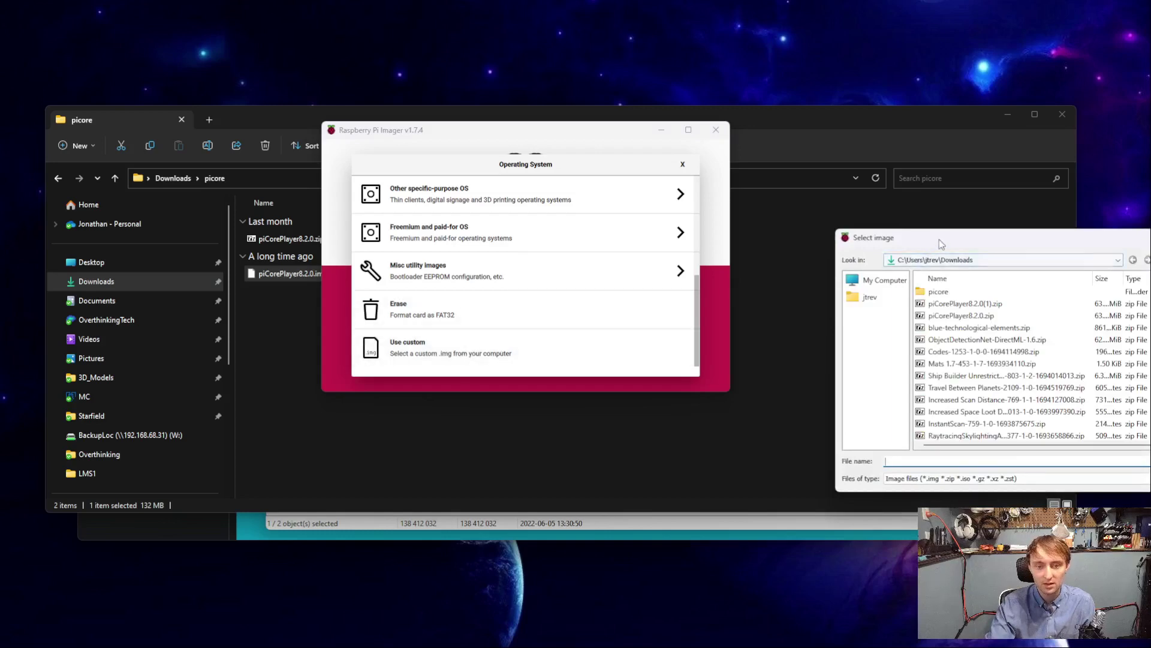
drag(942, 244, 599, 232)
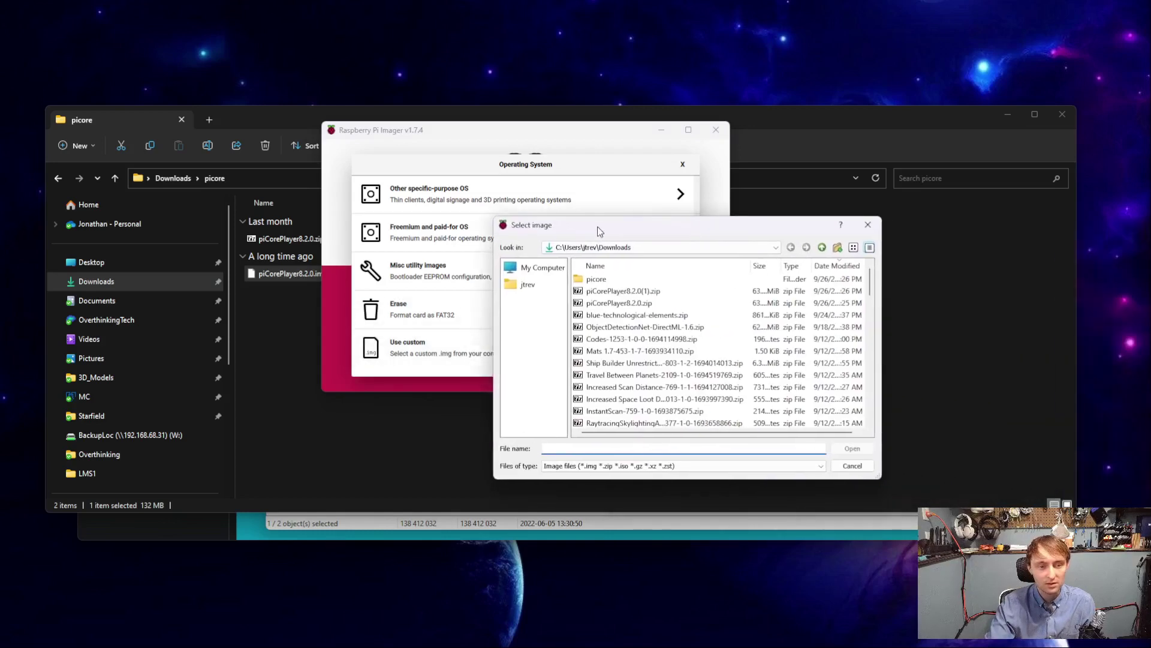
double_click(630, 283)
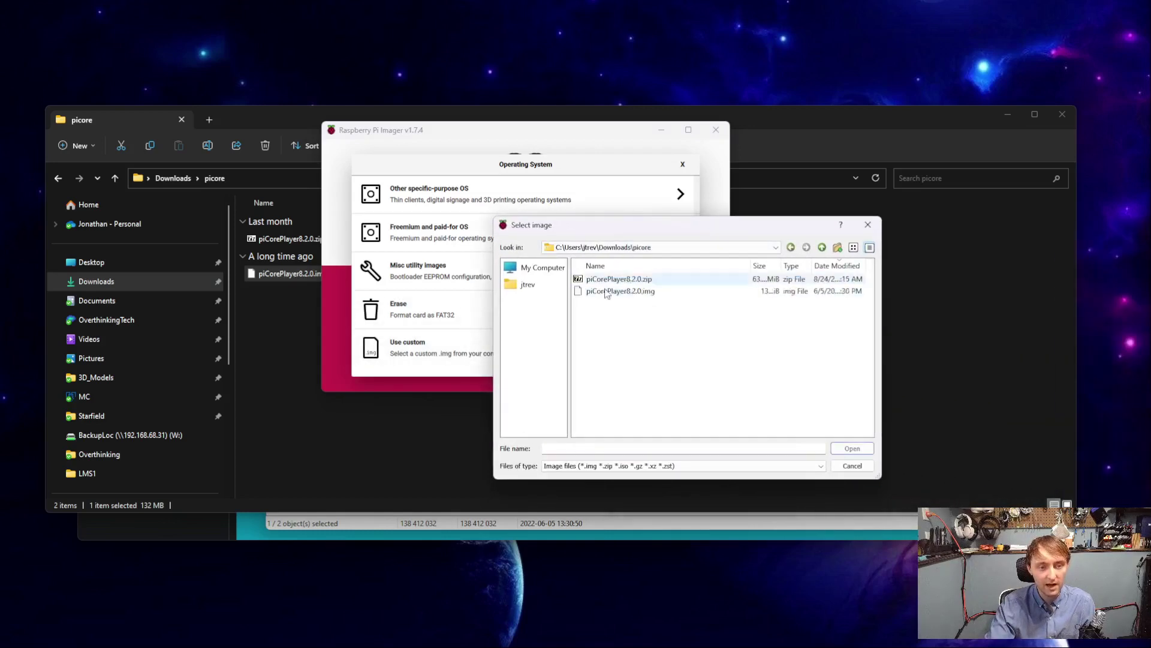
click(645, 298)
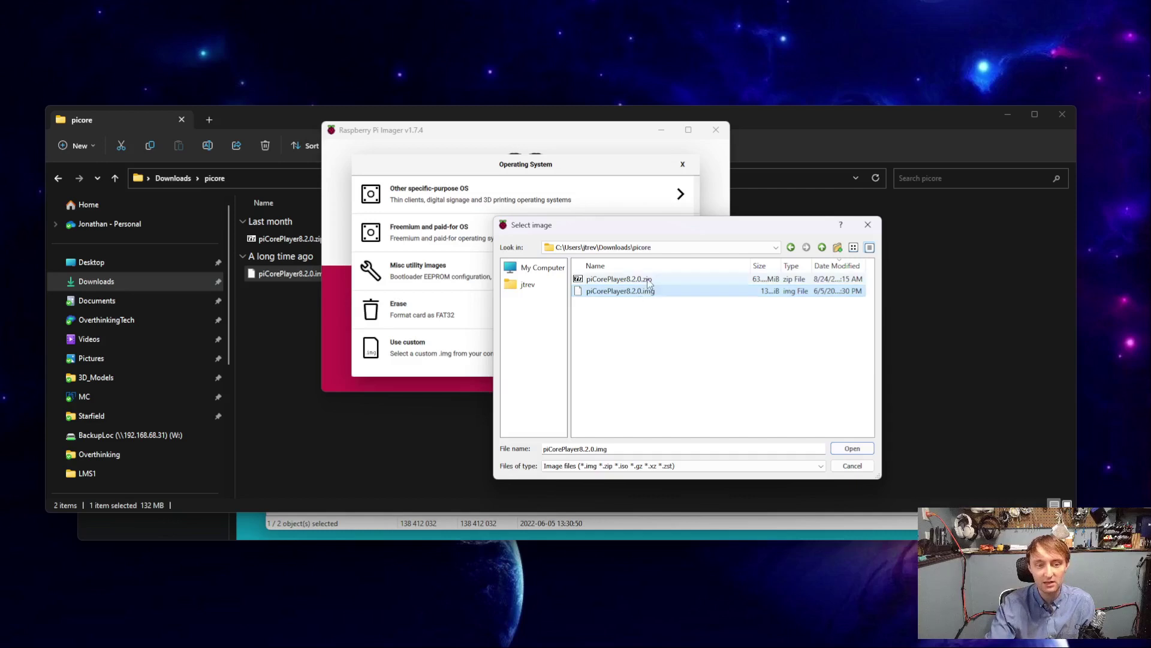
click(852, 449)
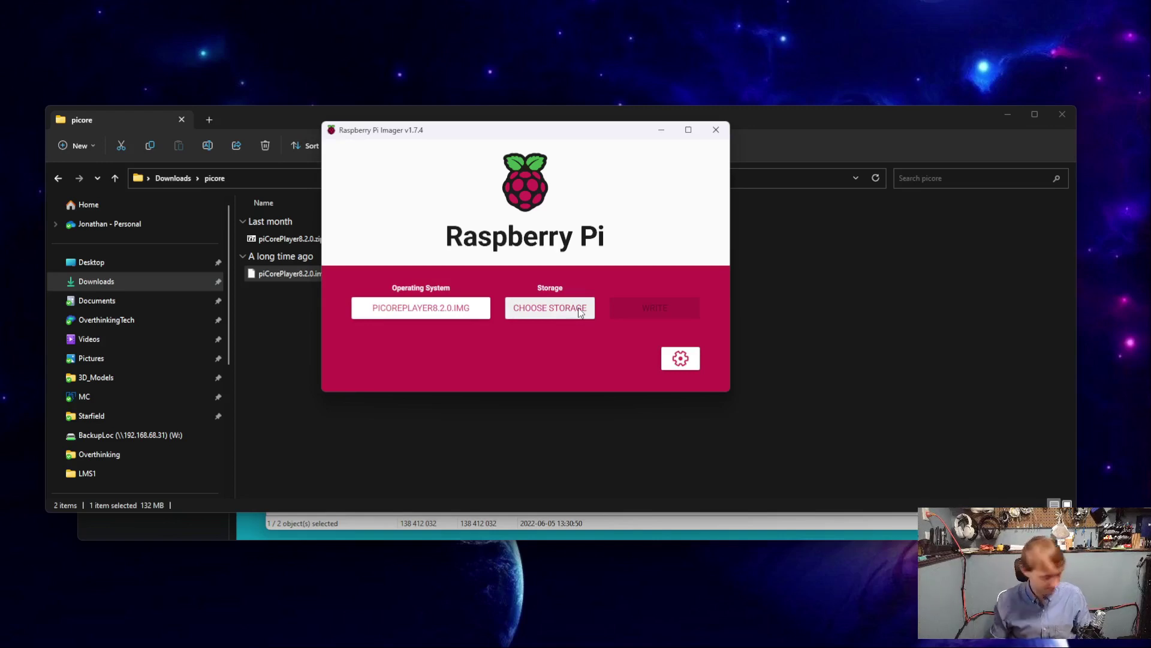
click(579, 311)
click(519, 205)
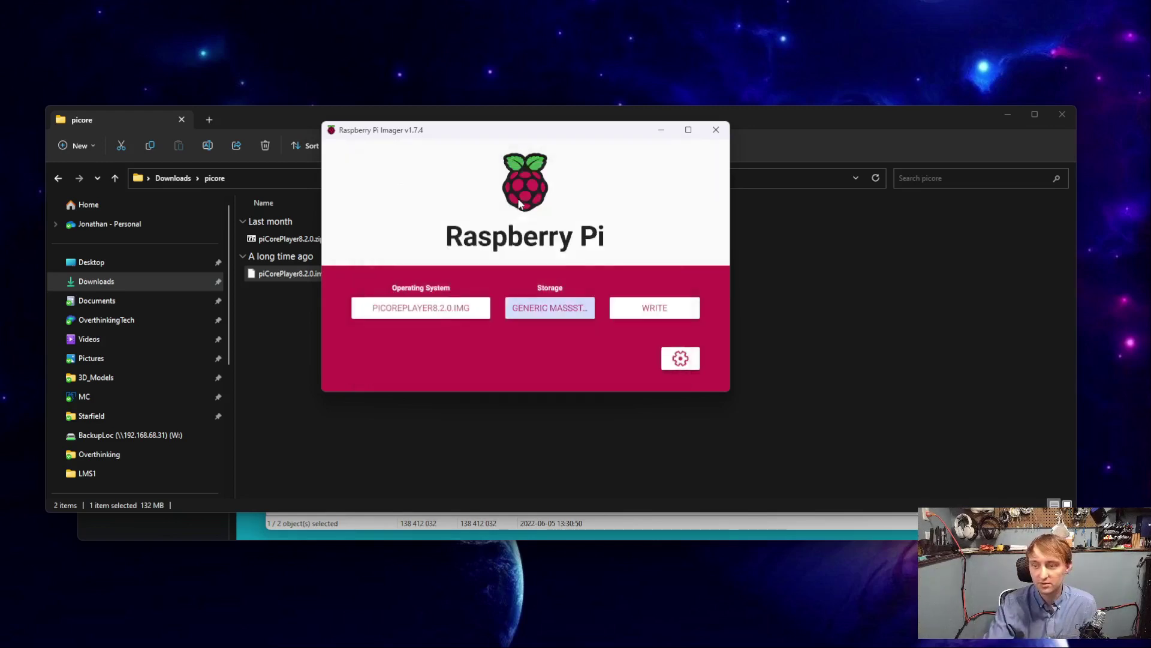
- Review the advanced image customization options for hostname, SSH, and username and password, and close them without saving
click(681, 358)
click(682, 157)
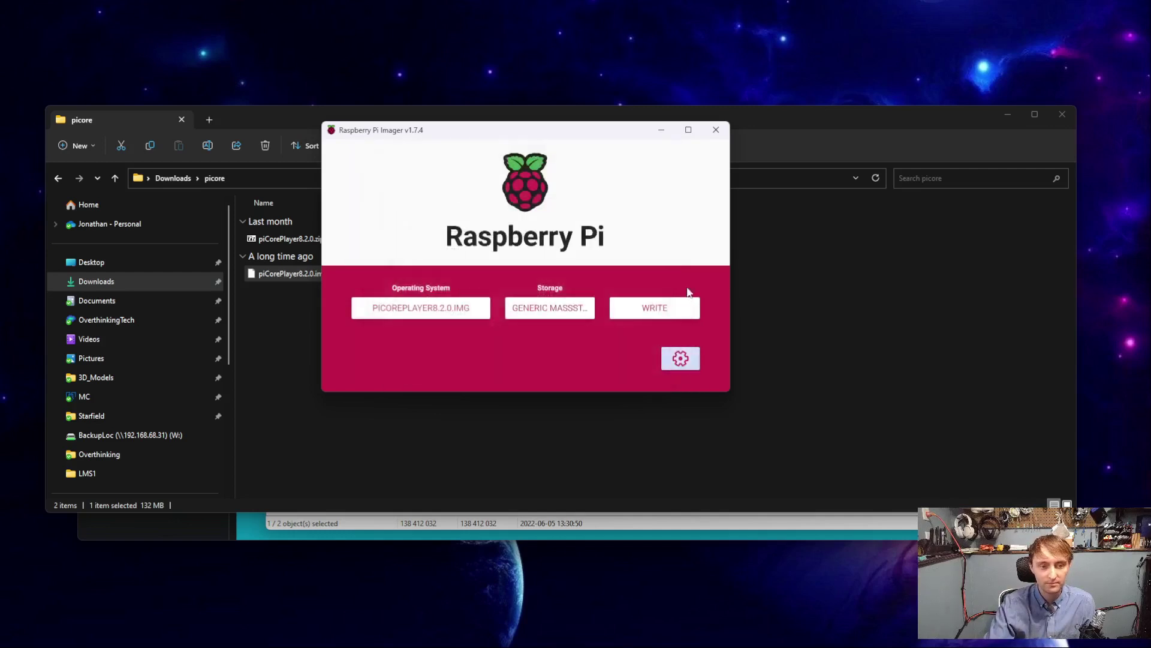
click(680, 358)
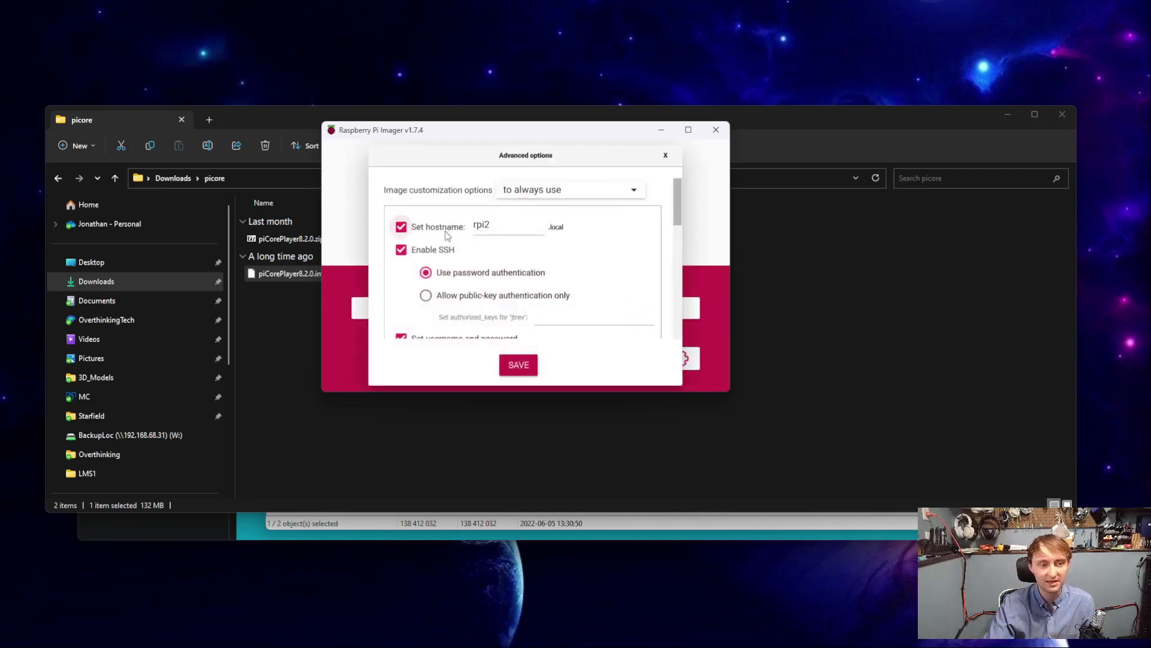
scroll(501, 265, down, 3)
scroll(453, 281, up, 2)
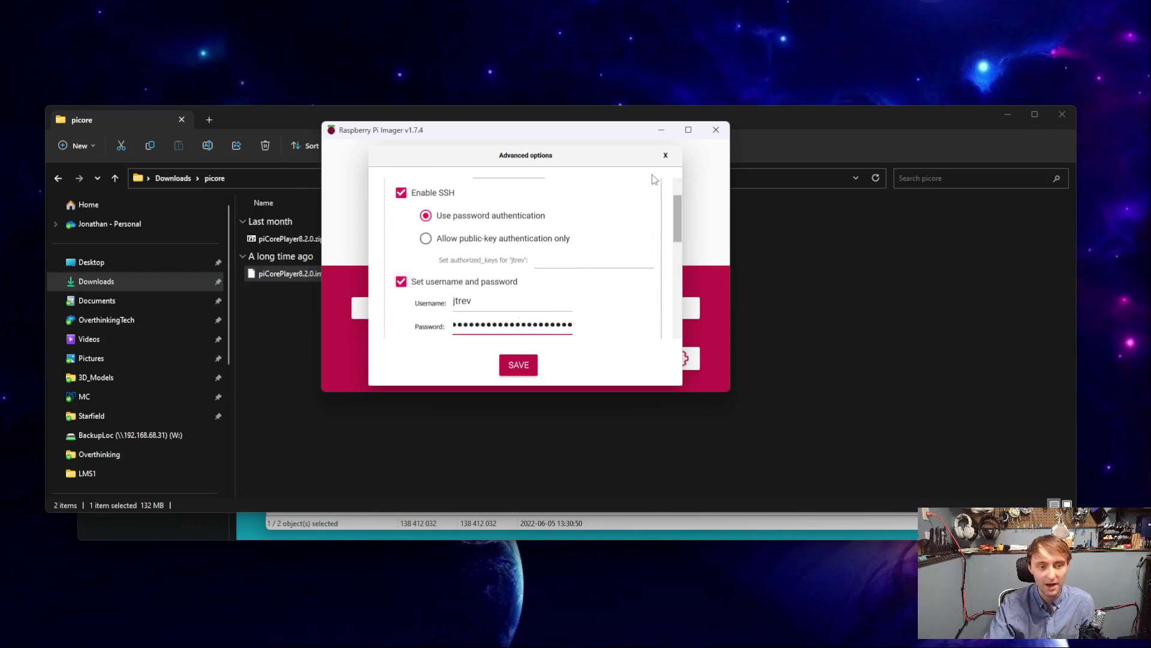
click(665, 156)
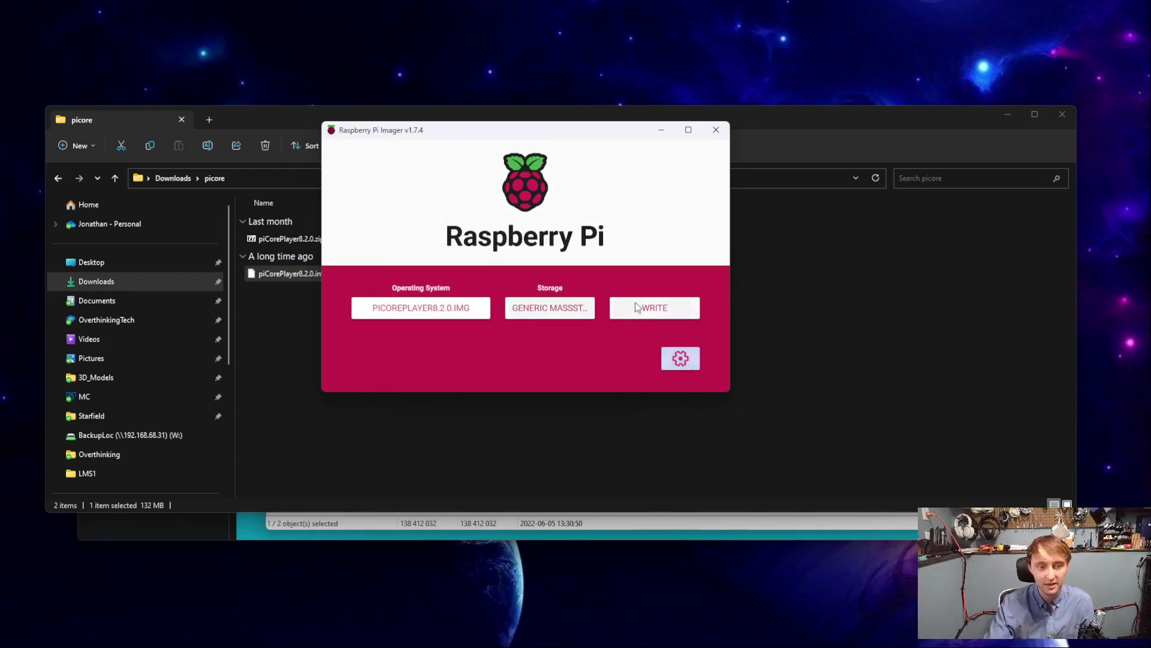
- Write the image to the chosen storage device, applying the saved customization settings and accepting that its existing data is erased
click(652, 308)
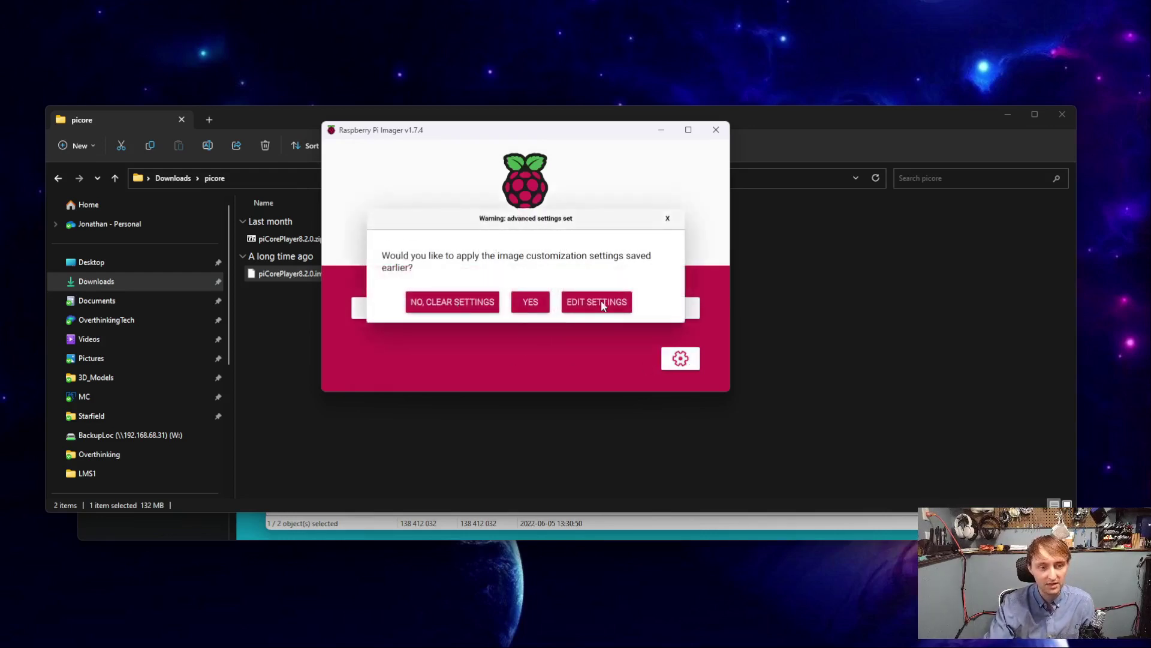
click(528, 302)
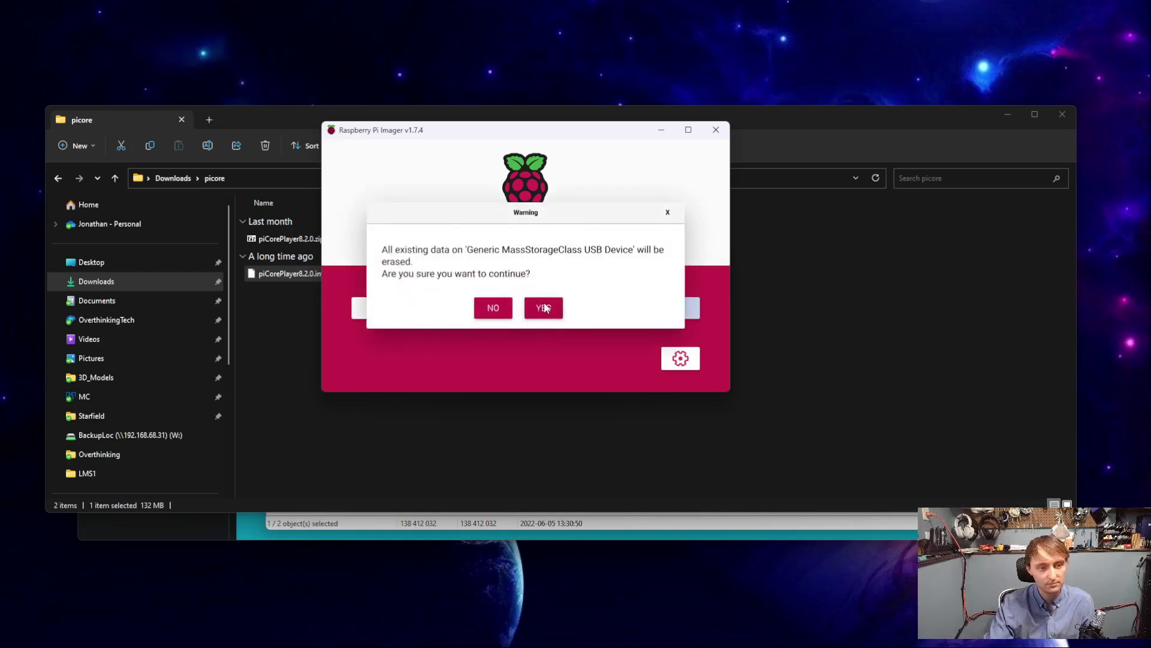
click(545, 307)
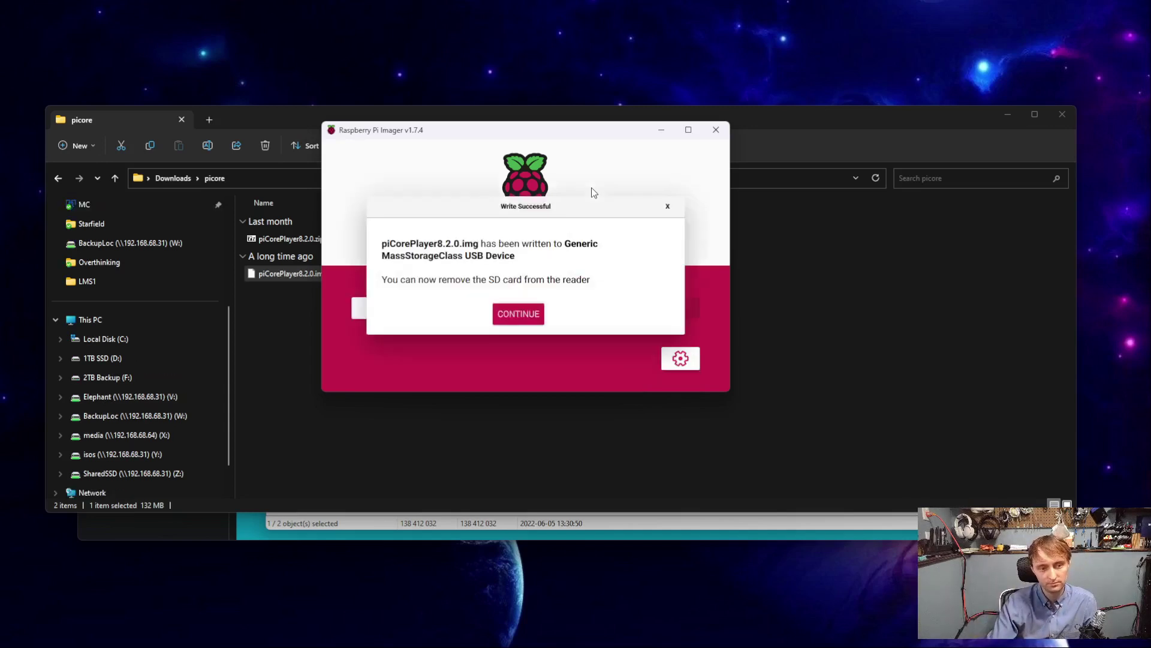
click(521, 315)
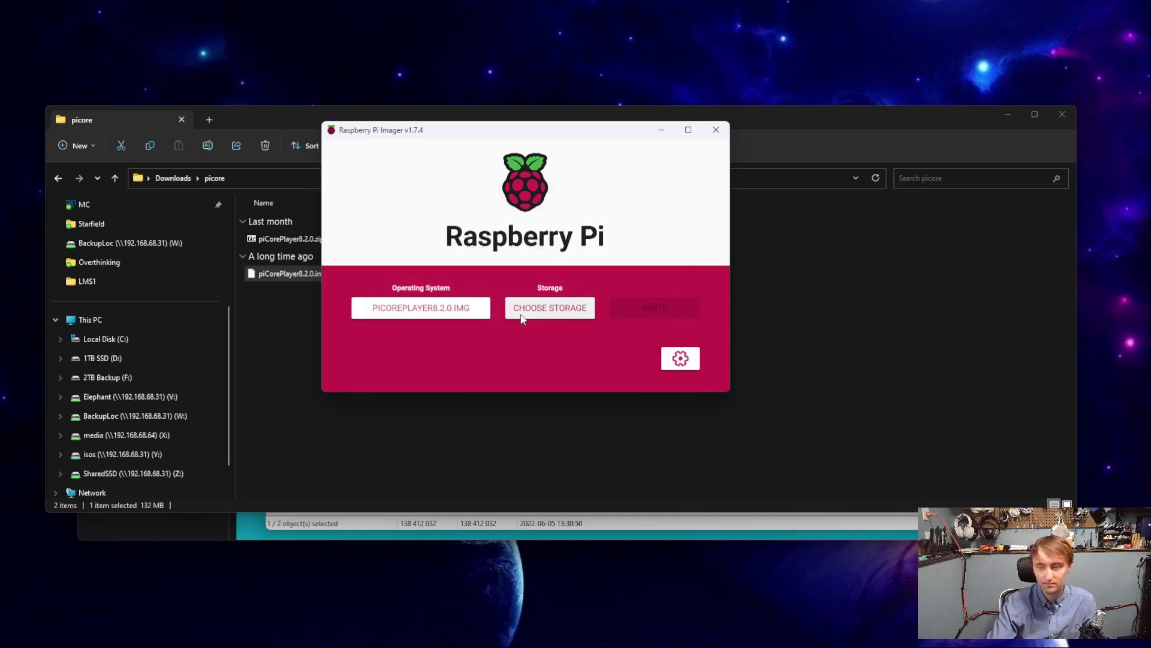